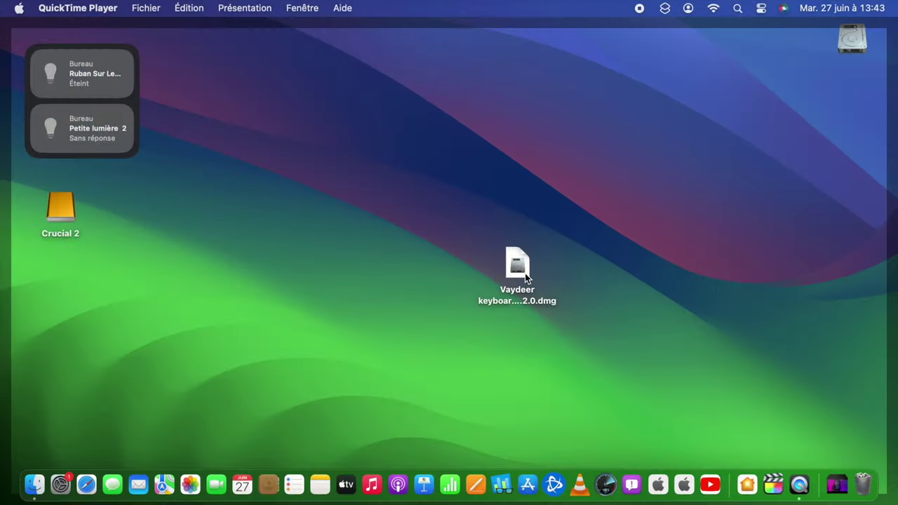
Open the Vaydeer keyboard disk image, accept the licence and copy the app into Applications.
{"action": "double_click", "coordinate": [525, 273]}
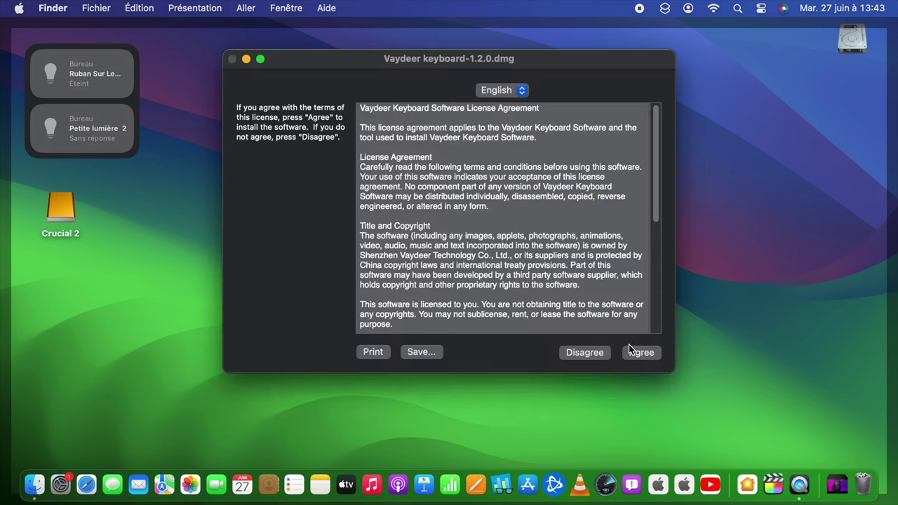
{"action": "left_click", "coordinate": [636, 351]}
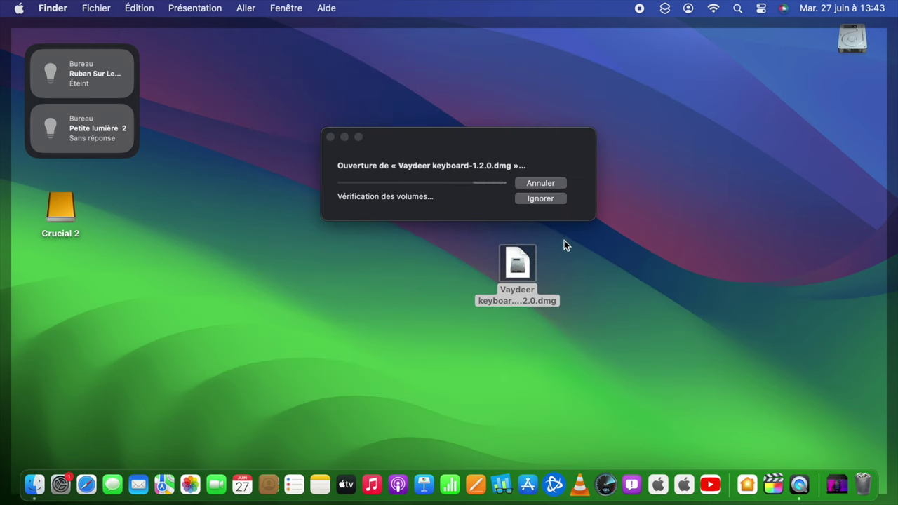
{"action": "left_click_drag", "start_coordinate": [373, 175], "coordinate": [574, 190]}
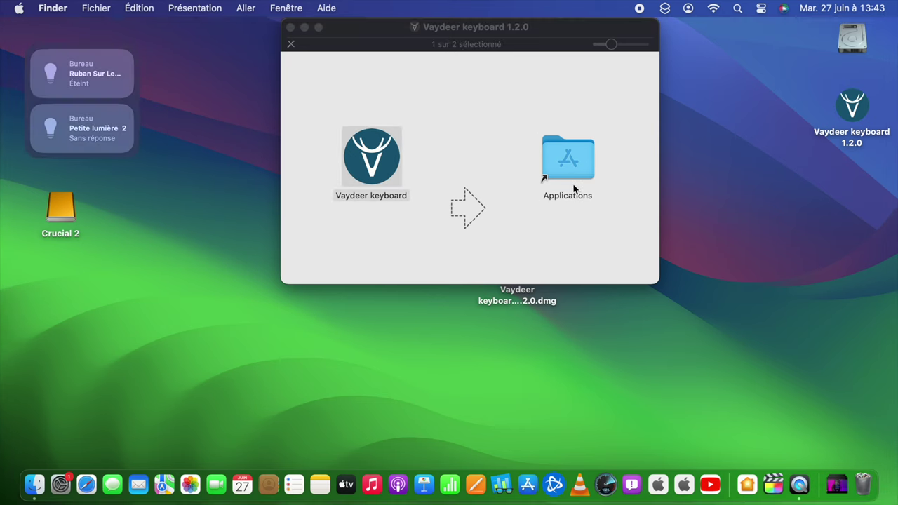
Launch Vaydeer keyboard from Launchpad, getting past the security warning.
{"action": "key", "text": "F4"}
{"action": "scroll", "coordinate": [573, 184], "scroll_direction": "right", "scroll_amount": 3}
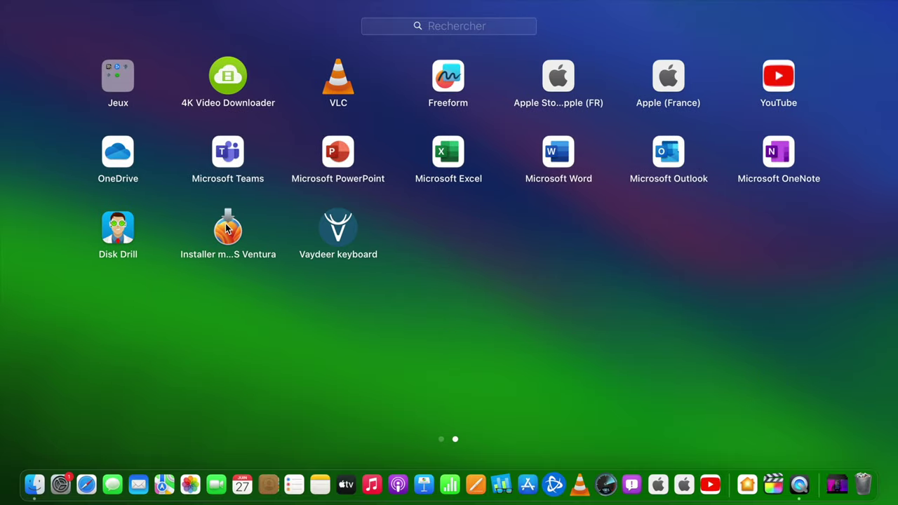
{"action": "left_click", "coordinate": [333, 230]}
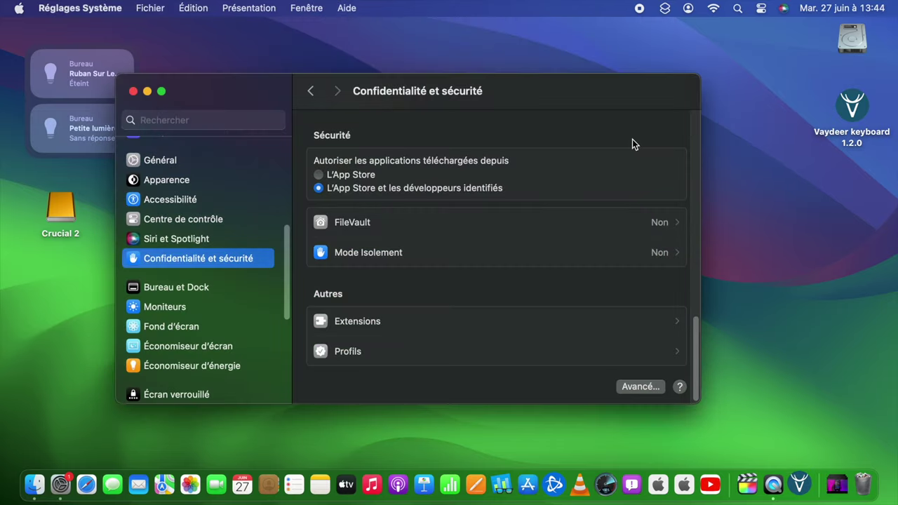
{"action": "key", "text": "F4"}
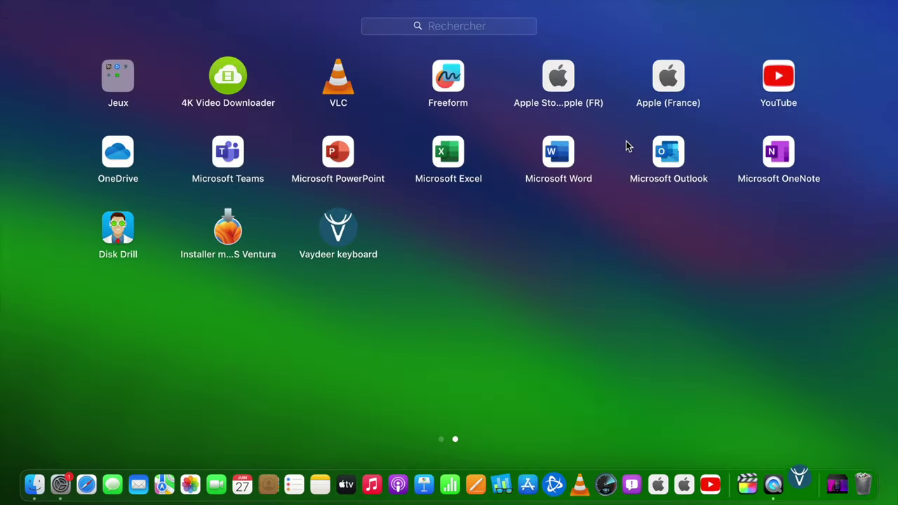
{"action": "left_click", "coordinate": [507, 215]}
{"action": "key", "text": "F4"}
{"action": "left_click", "coordinate": [332, 228]}
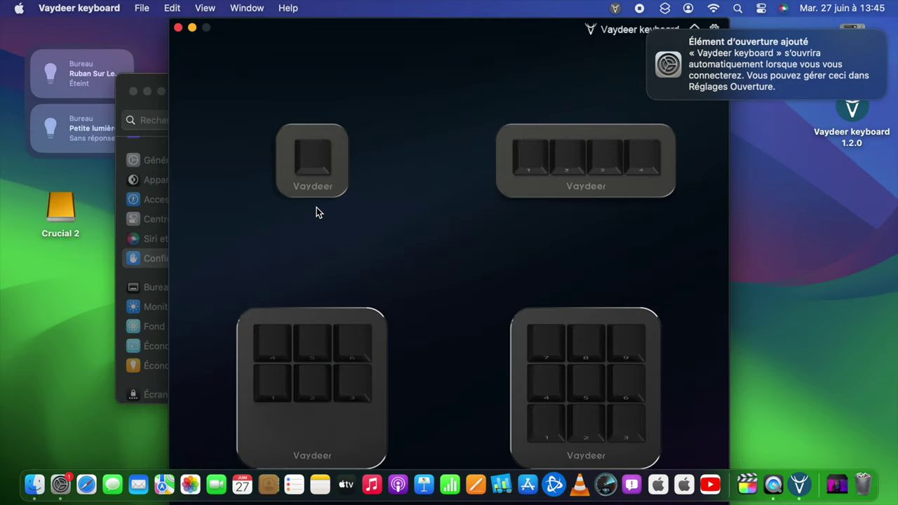
Open the 9-key keypad's configuration and pick layer 2 from the Layer list.
{"action": "left_click", "coordinate": [569, 368]}
{"action": "left_click", "coordinate": [569, 368]}
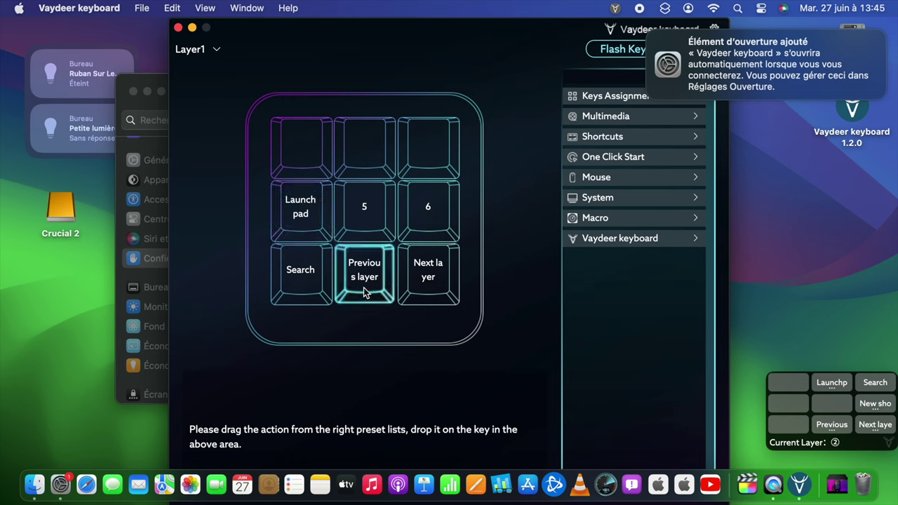
{"action": "left_click", "coordinate": [197, 53]}
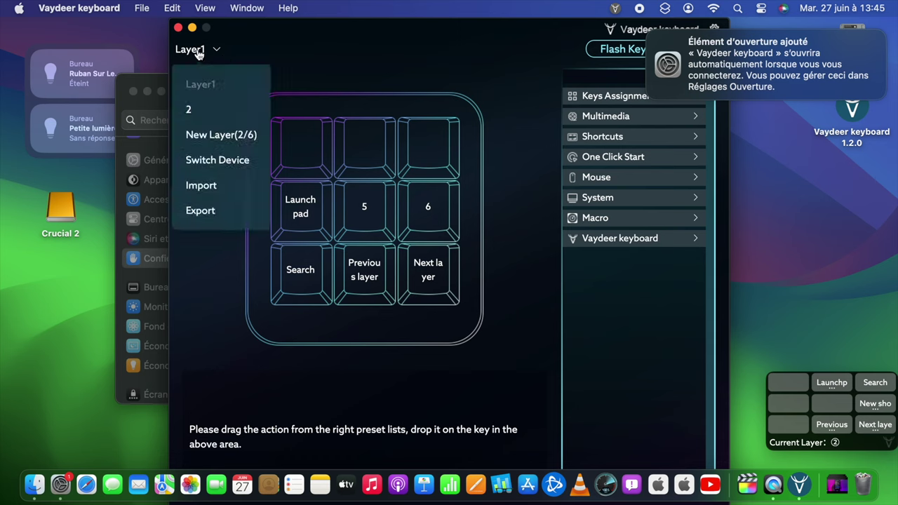
{"action": "left_click", "coordinate": [202, 116]}
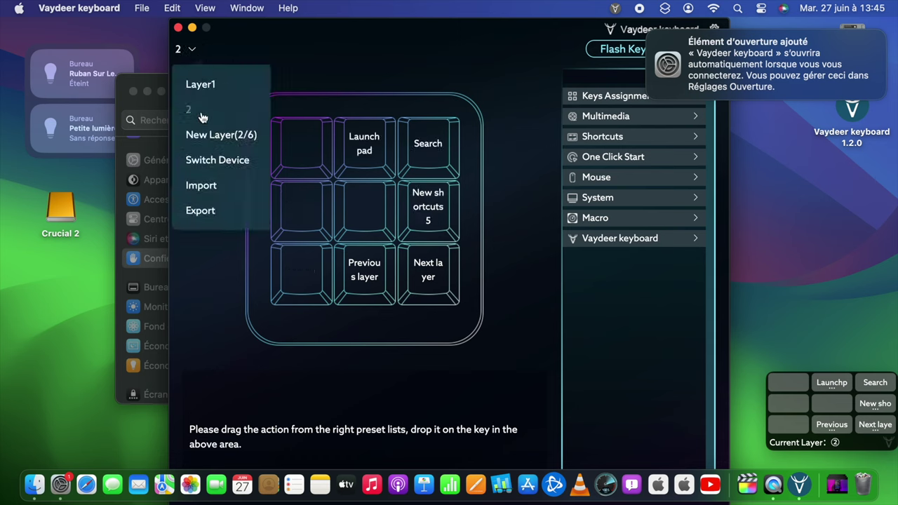
{"action": "left_click", "coordinate": [340, 54]}
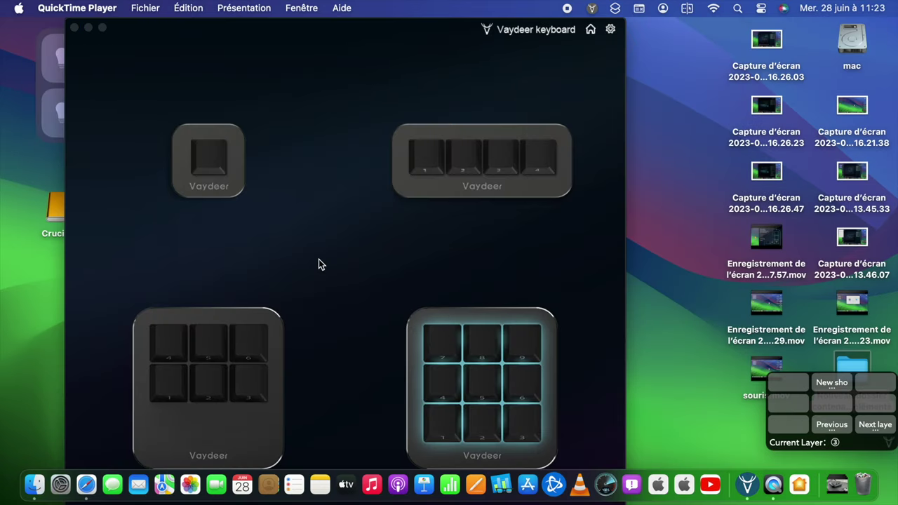
Bring Vaydeer keyboard forward, reopen the 9-key keypad's assignments and switch to layer 2.
{"action": "left_click", "coordinate": [449, 348]}
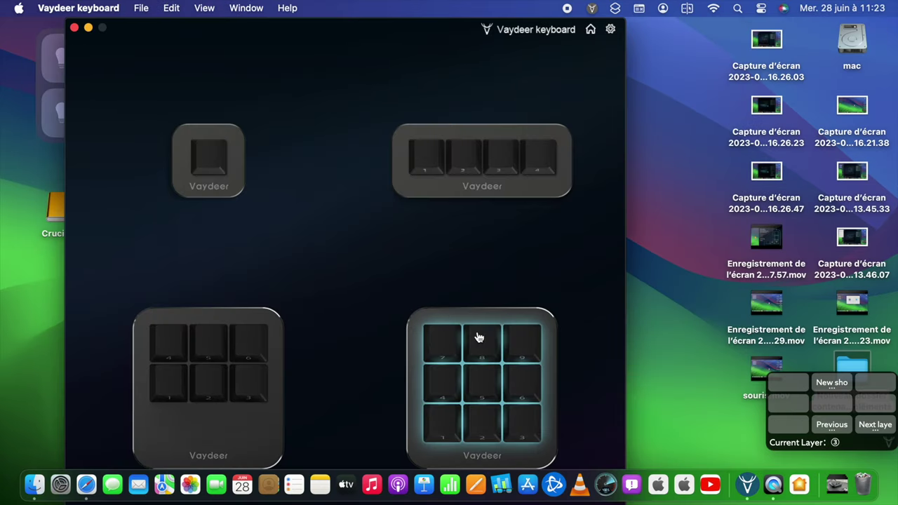
{"action": "left_click", "coordinate": [482, 338]}
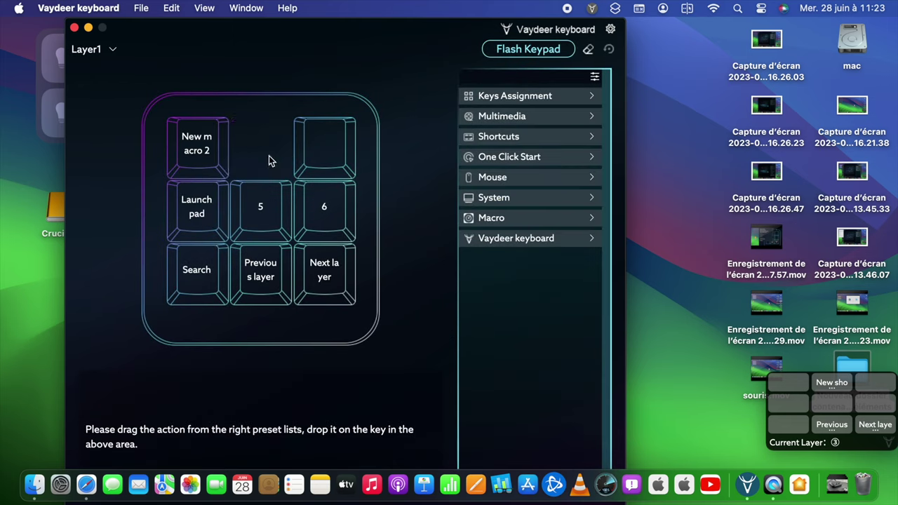
{"action": "left_click", "coordinate": [84, 56]}
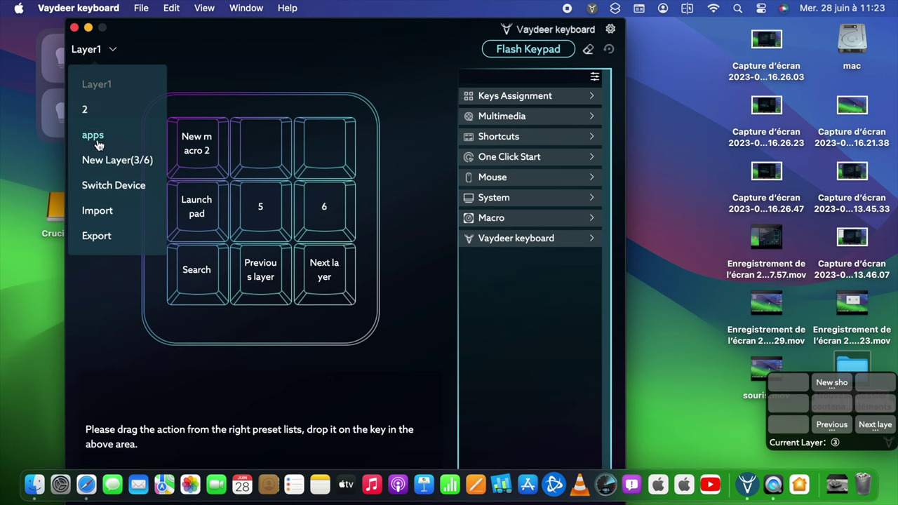
{"action": "left_click", "coordinate": [99, 112]}
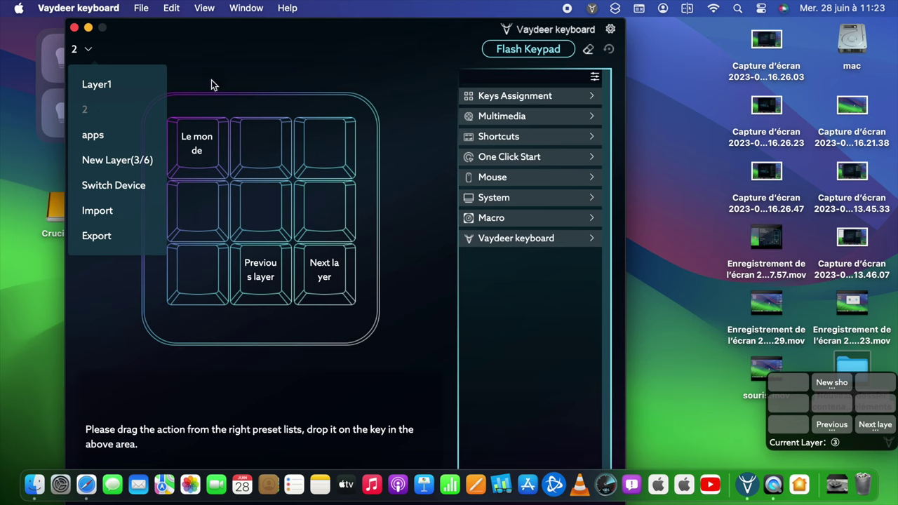
{"action": "left_click", "coordinate": [229, 58]}
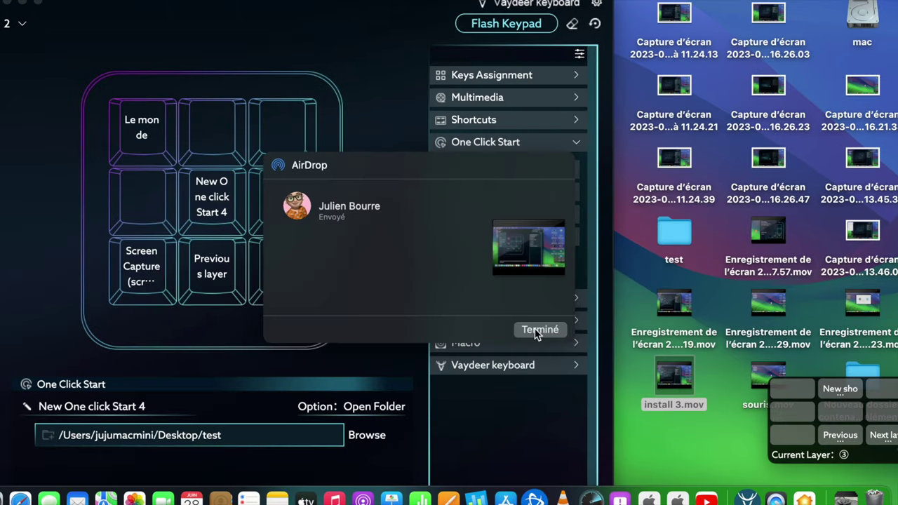
Dismiss the AirDrop prompt and browse the Keys Assignment, Multimedia, Shortcuts and One Click Start presets.
{"action": "left_click", "coordinate": [539, 329]}
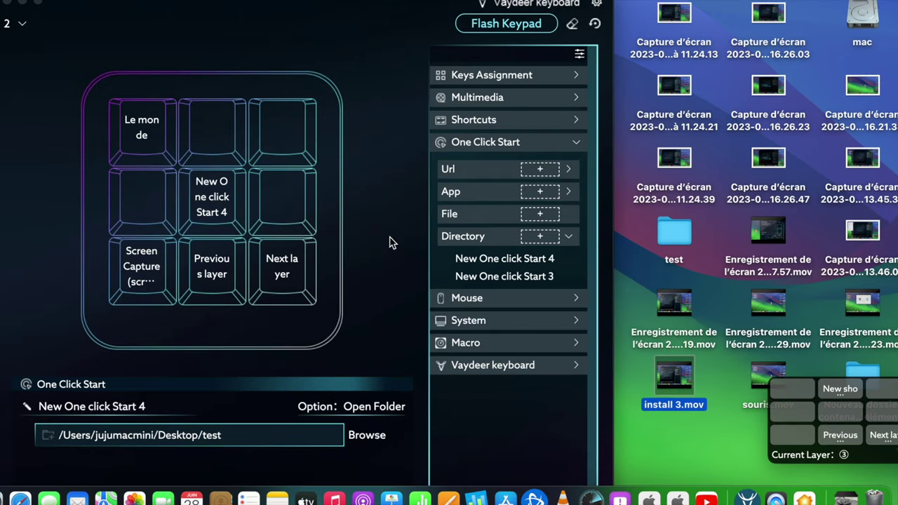
{"action": "left_click", "coordinate": [483, 82]}
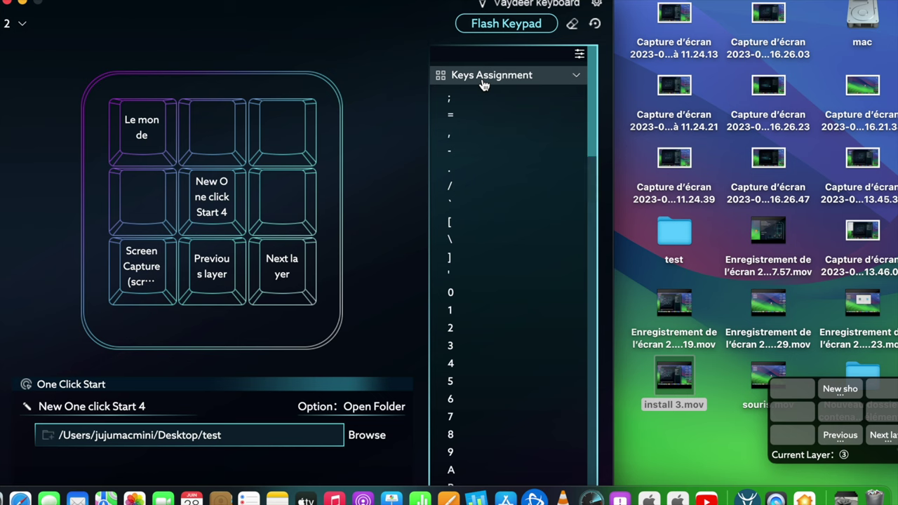
{"action": "left_click", "coordinate": [483, 78]}
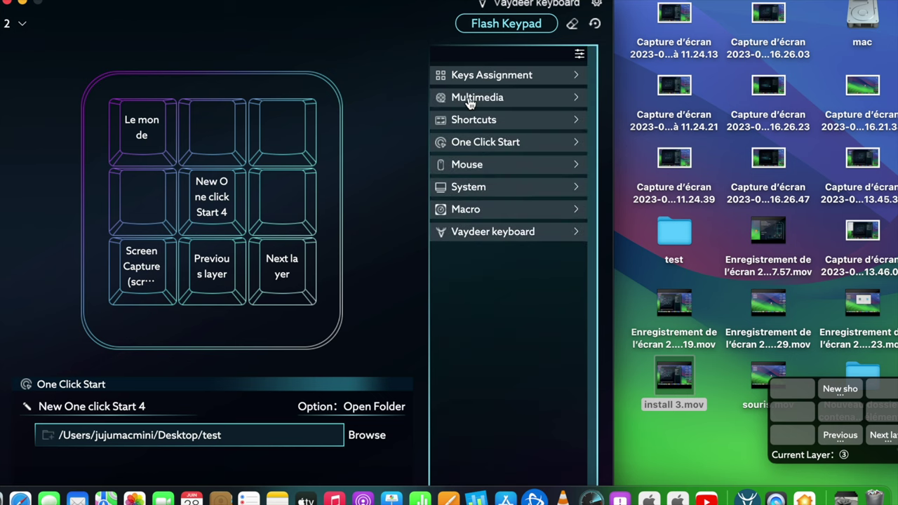
{"action": "left_click", "coordinate": [469, 100]}
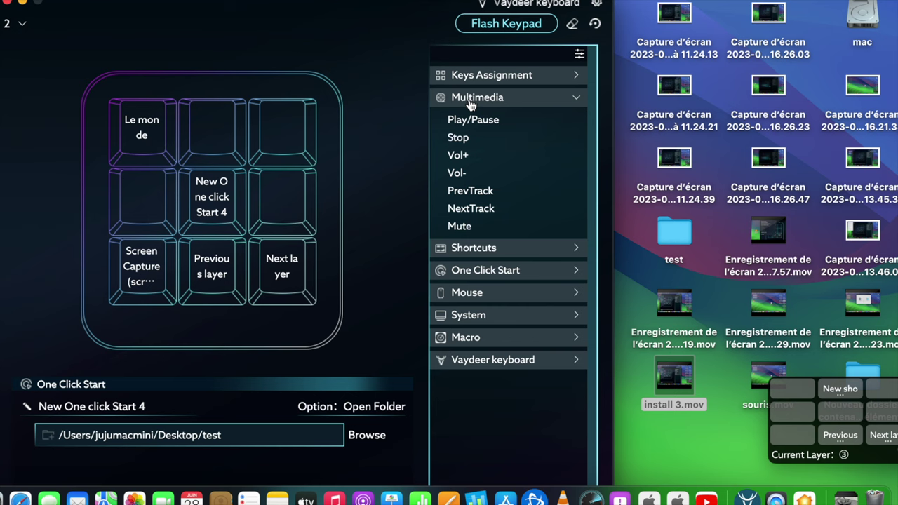
{"action": "left_click", "coordinate": [469, 100]}
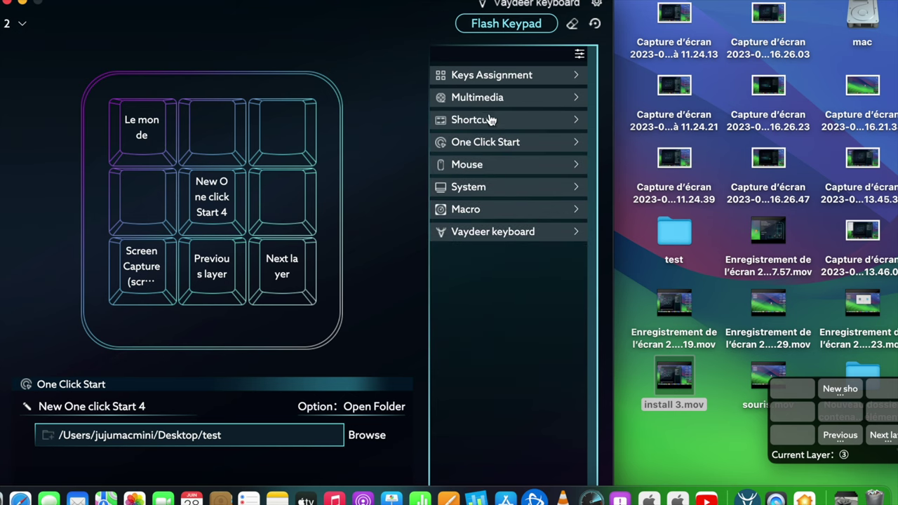
{"action": "left_click", "coordinate": [491, 120]}
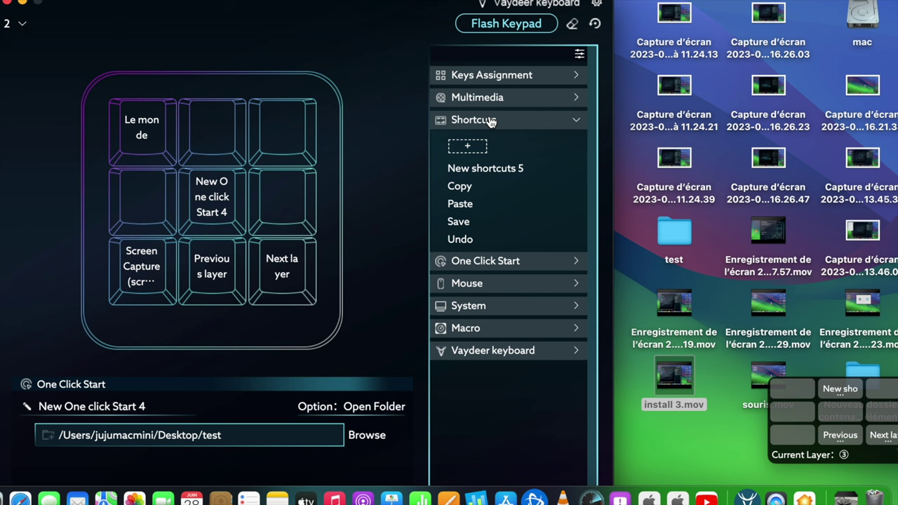
{"action": "left_click", "coordinate": [491, 120]}
{"action": "left_click", "coordinate": [469, 143]}
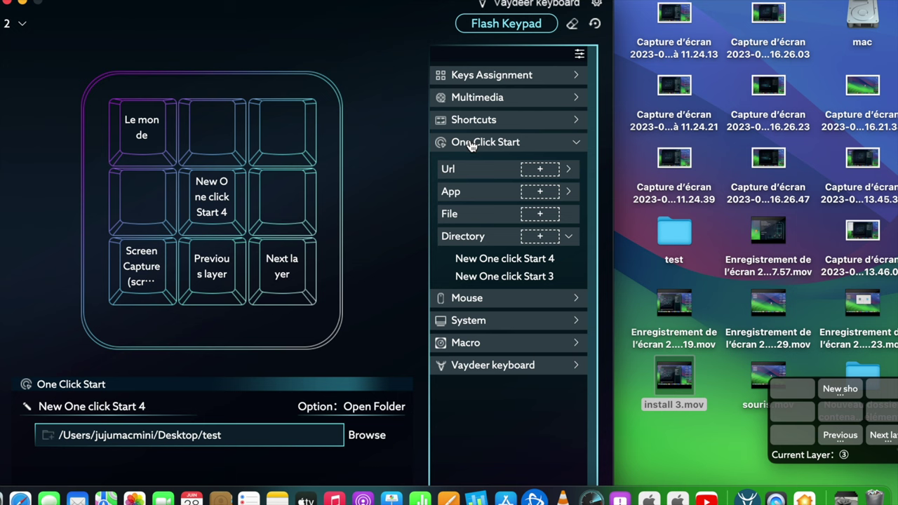
{"action": "left_click", "coordinate": [470, 143]}
Browse the Mouse, System, Macro and layer-switching action categories.
{"action": "left_click", "coordinate": [467, 164]}
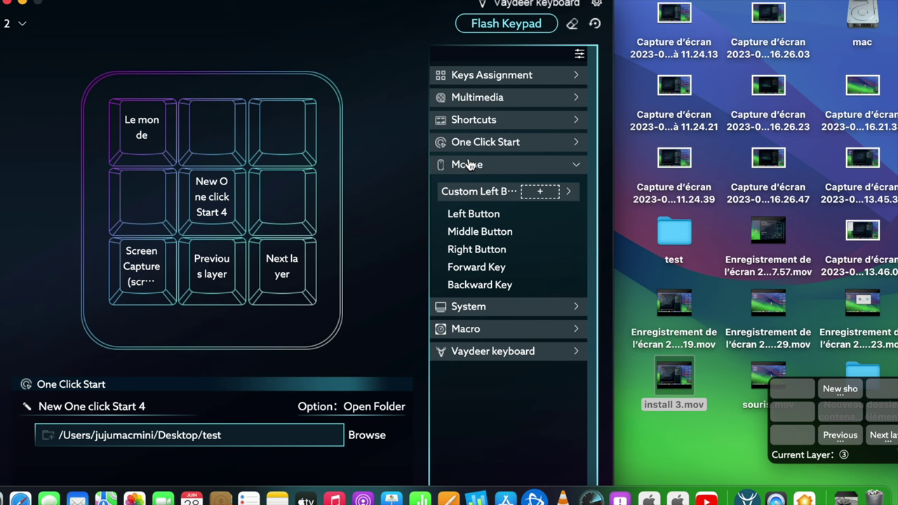
{"action": "left_click", "coordinate": [467, 164]}
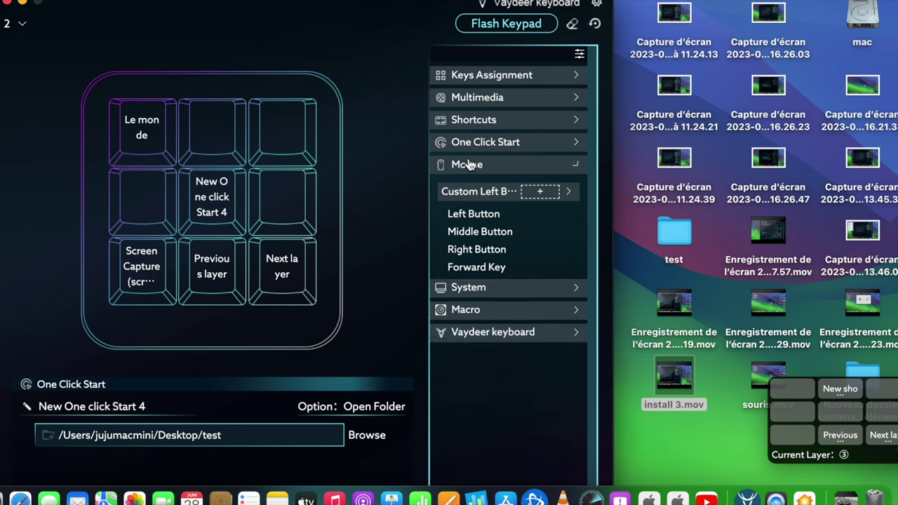
{"action": "left_click", "coordinate": [468, 187]}
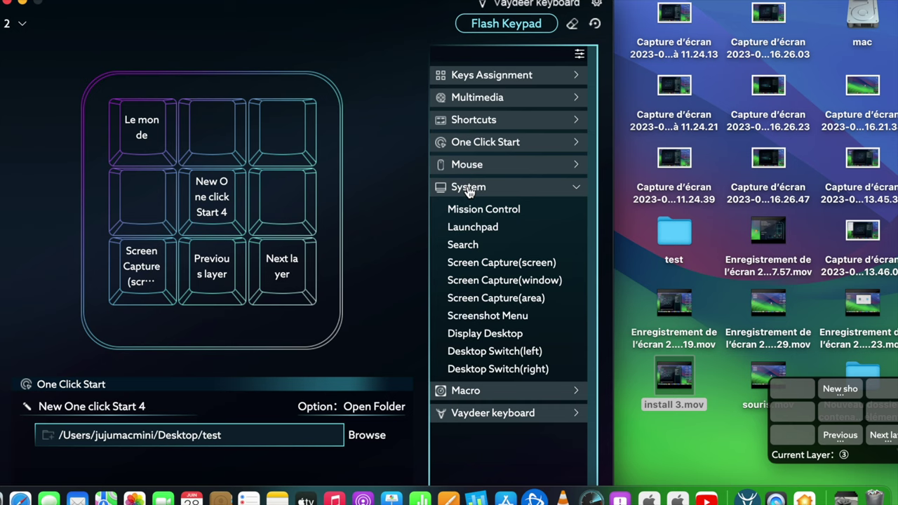
{"action": "left_click", "coordinate": [468, 187]}
{"action": "left_click", "coordinate": [469, 211]}
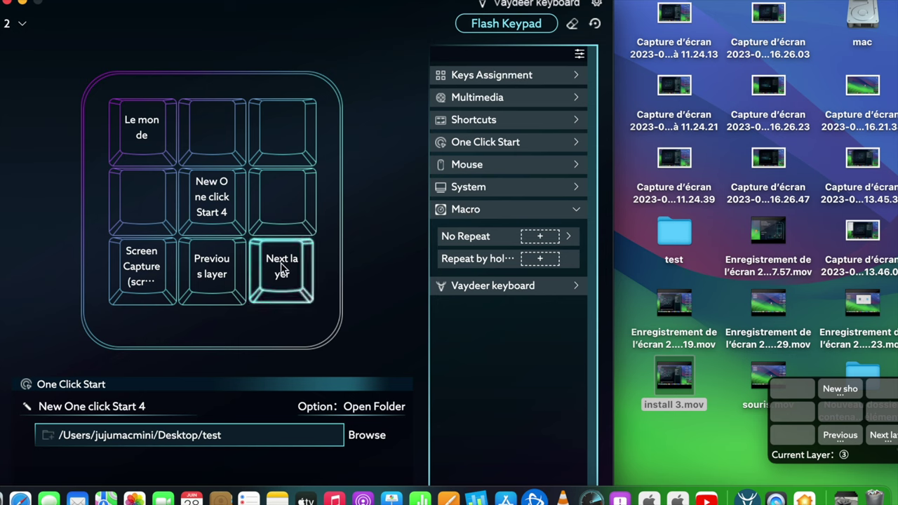
{"action": "left_click", "coordinate": [465, 285]}
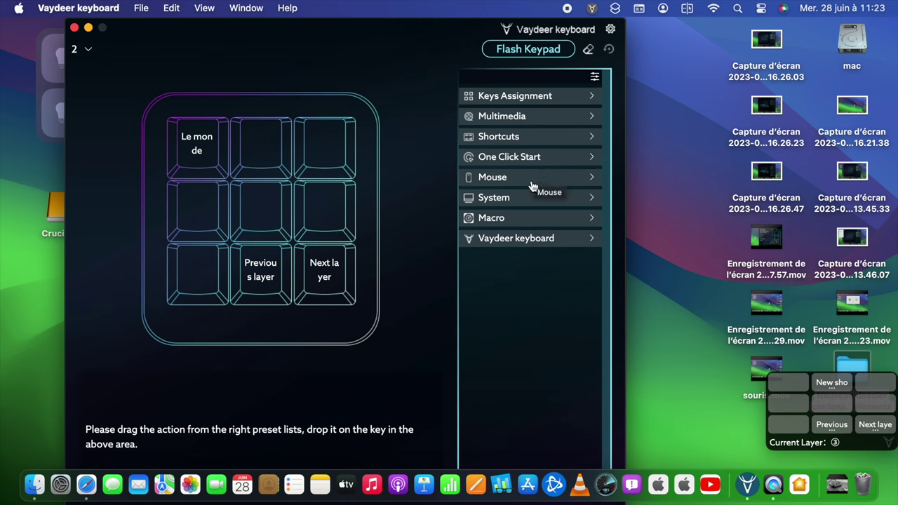
Assign Screen Capture (screen) to the bottom-left key and flash the layout to the keypad.
{"action": "left_click", "coordinate": [502, 207]}
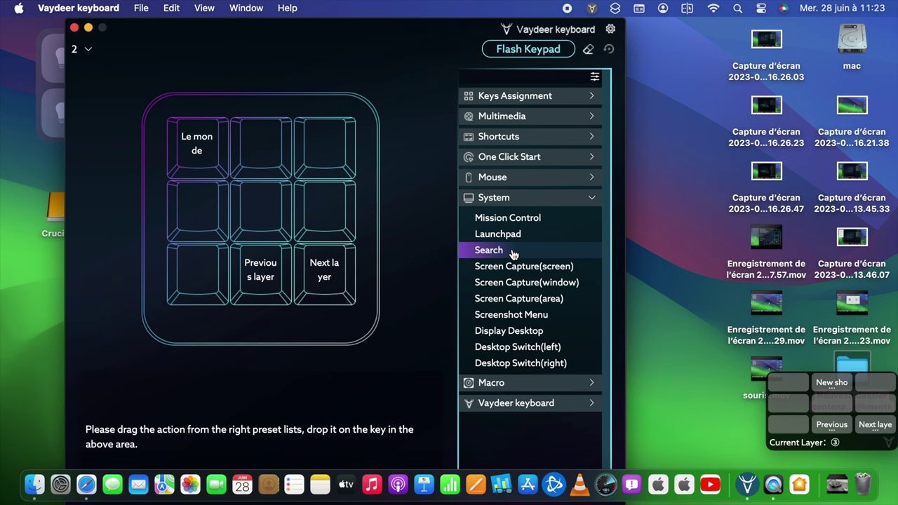
{"action": "left_click_drag", "start_coordinate": [489, 265], "coordinate": [201, 271]}
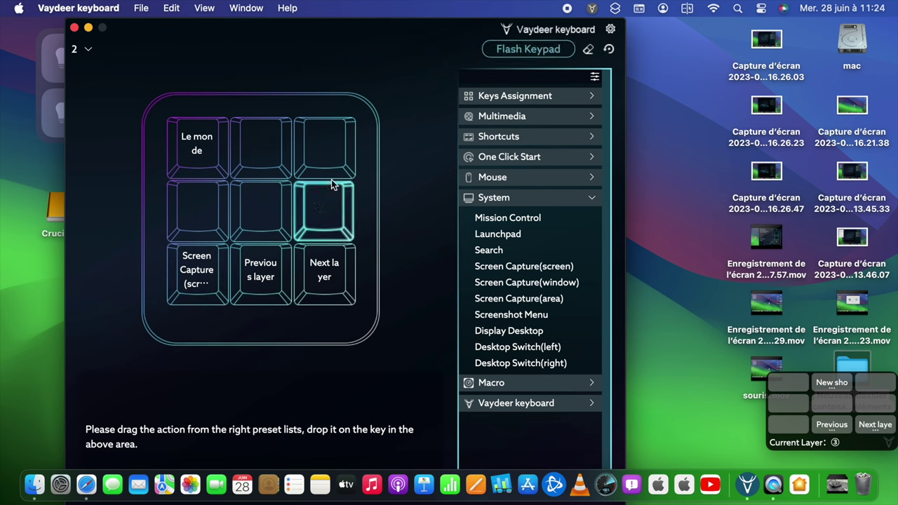
{"action": "left_click", "coordinate": [520, 51]}
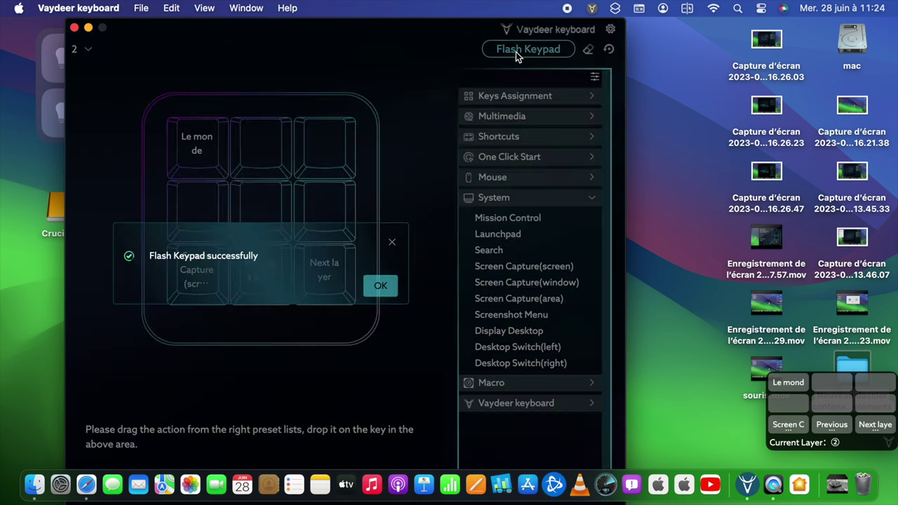
{"action": "left_click", "coordinate": [379, 284]}
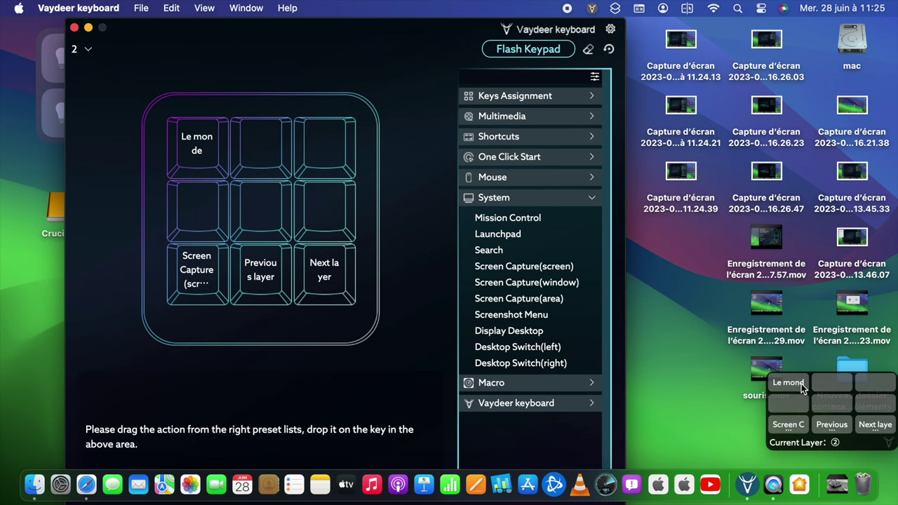
Test the Le monde key, which opens lemonde.fr in Safari, then return to Vaydeer keyboard.
{"action": "key", "text": "F13"}
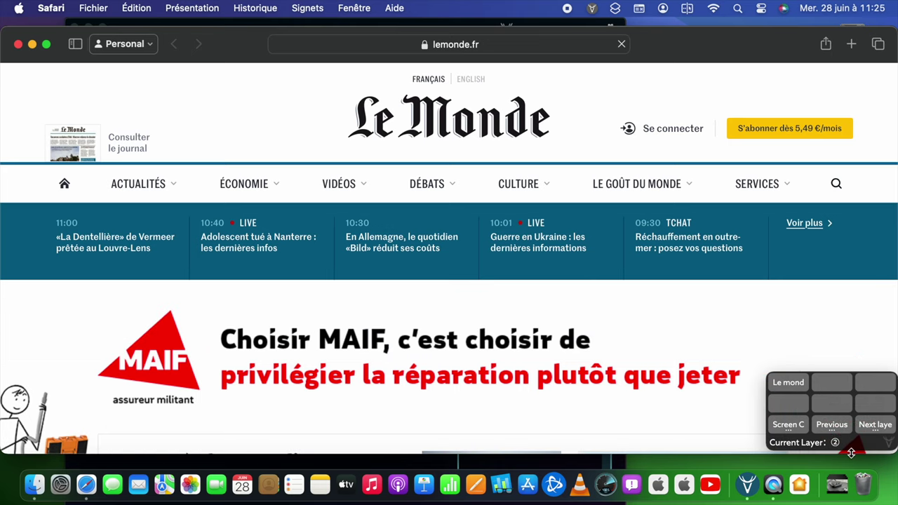
{"action": "left_click", "coordinate": [873, 458]}
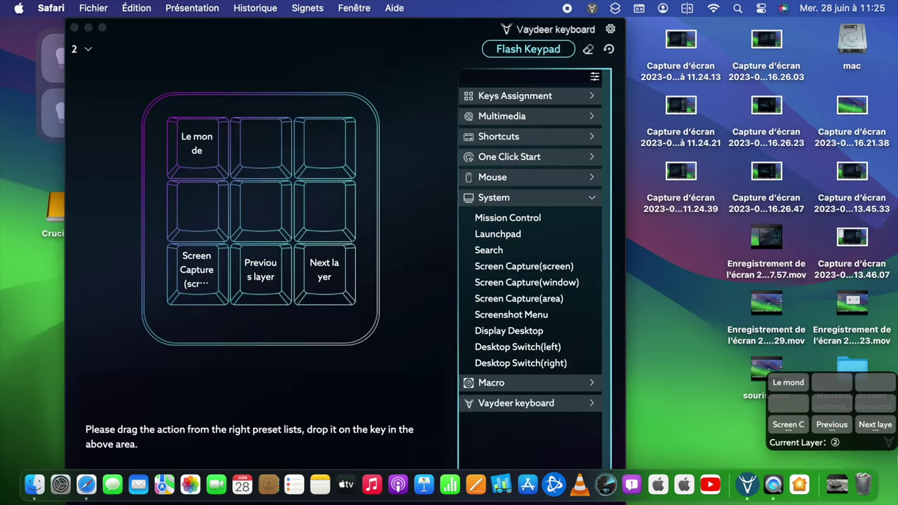
{"action": "left_click", "coordinate": [791, 384]}
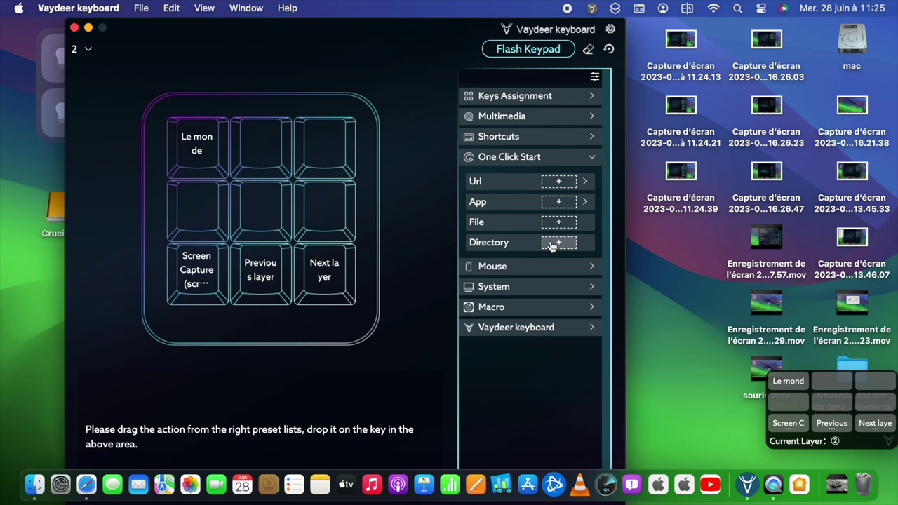
Create a new folder on the desktop named 'test'.
{"action": "left_click", "coordinate": [682, 263]}
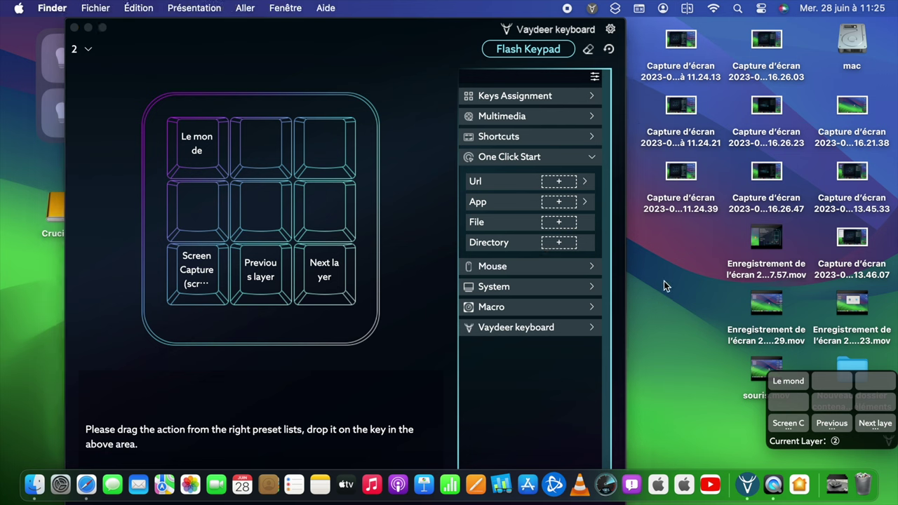
{"action": "key", "text": "super+comma"}
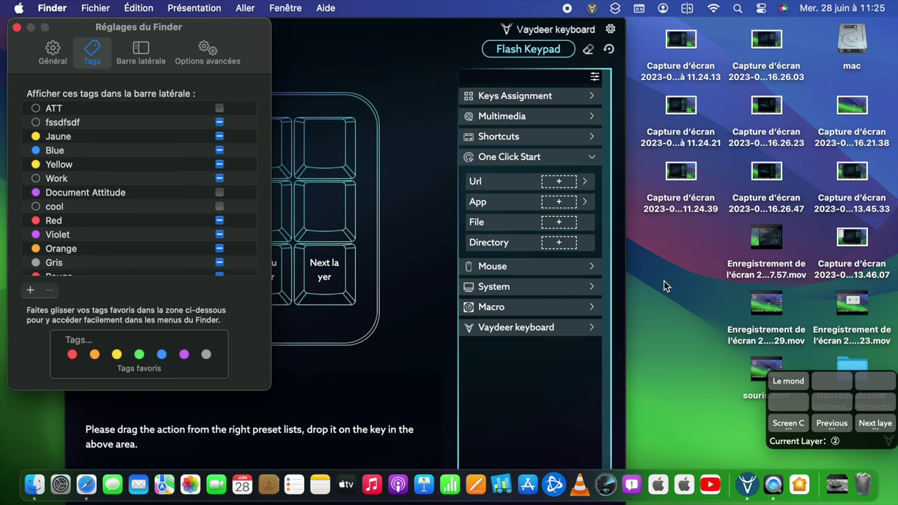
{"action": "key", "text": "super+w"}
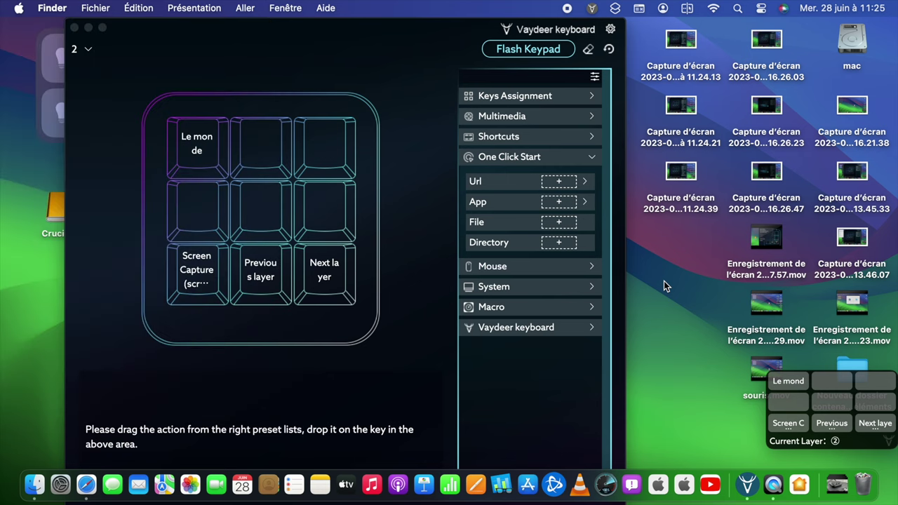
{"action": "key", "text": "shift+super+n"}
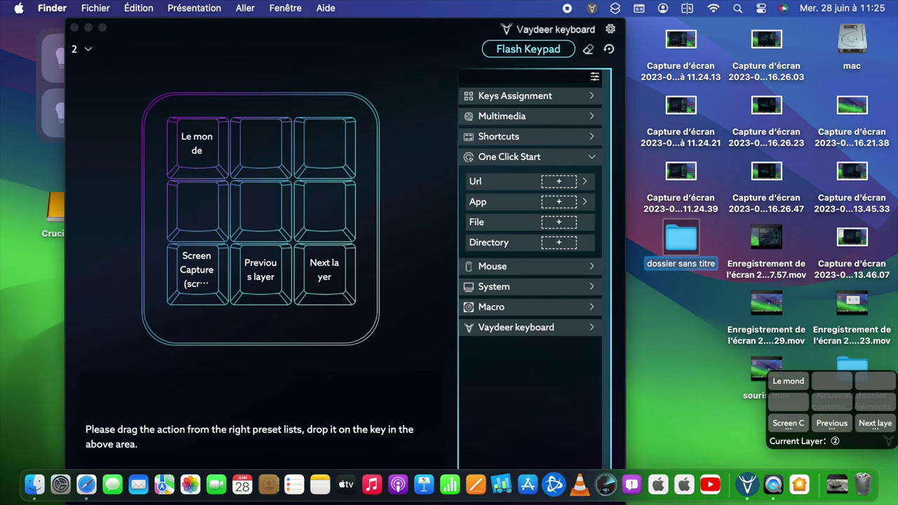
{"action": "type", "text": "test"}
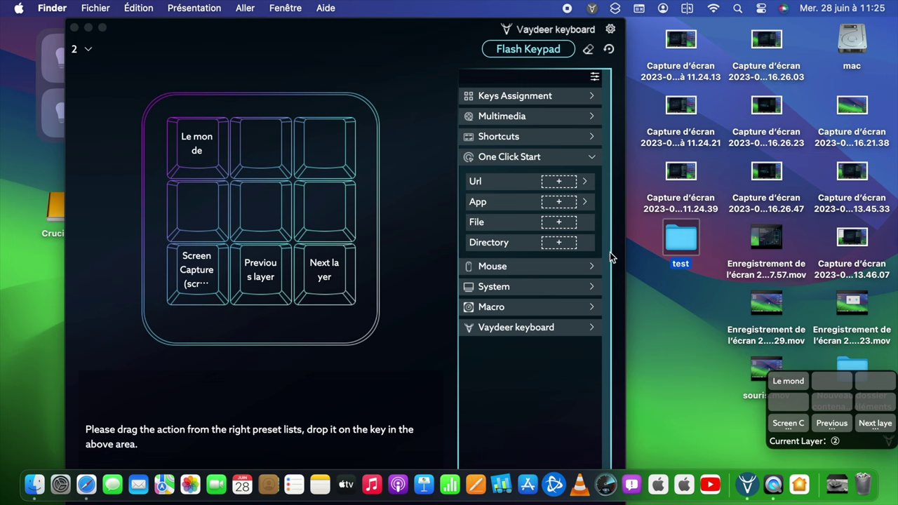
{"action": "left_click", "coordinate": [563, 246]}
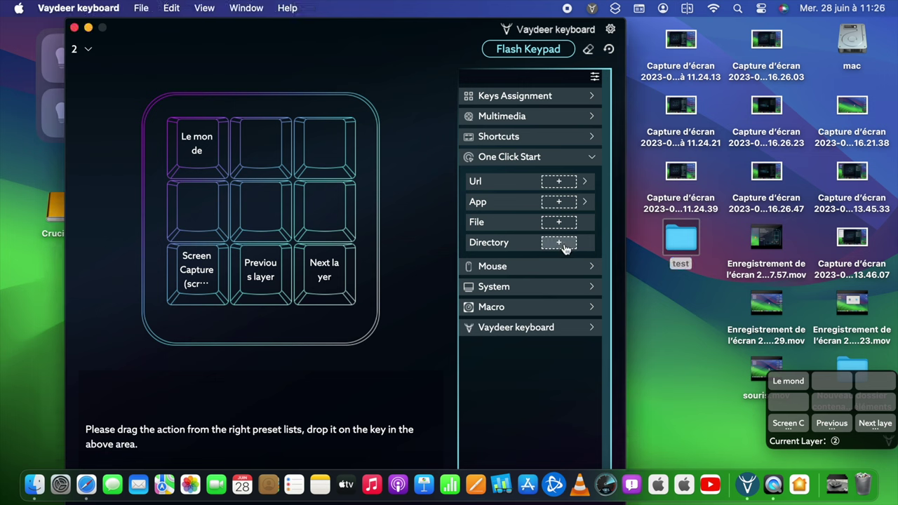
Add a One Click Start Directory action pointing to the test folder on the desktop.
{"action": "left_click", "coordinate": [558, 243]}
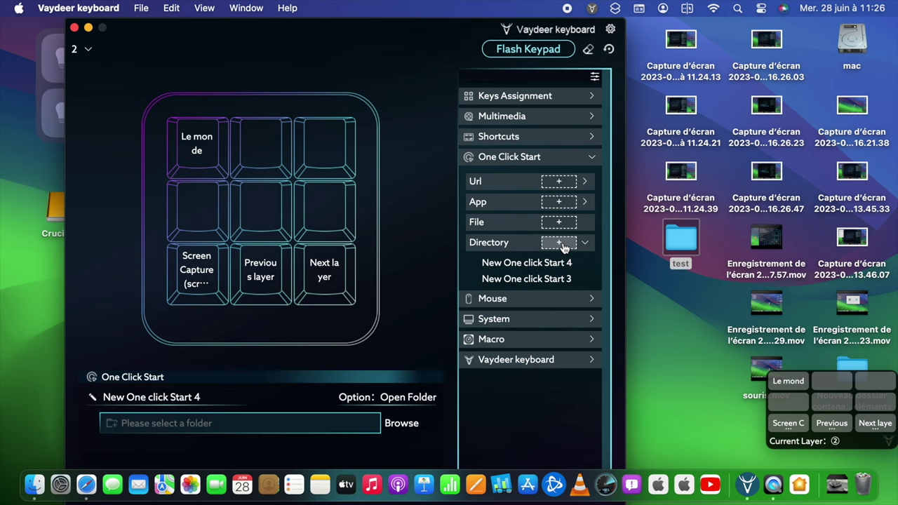
{"action": "left_click", "coordinate": [407, 423]}
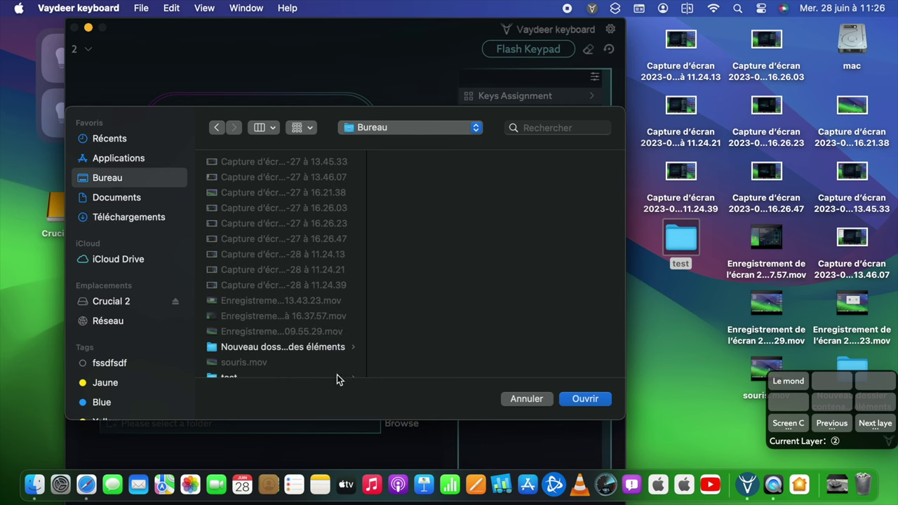
{"action": "scroll", "coordinate": [323, 350], "scroll_direction": "down", "scroll_amount": 1}
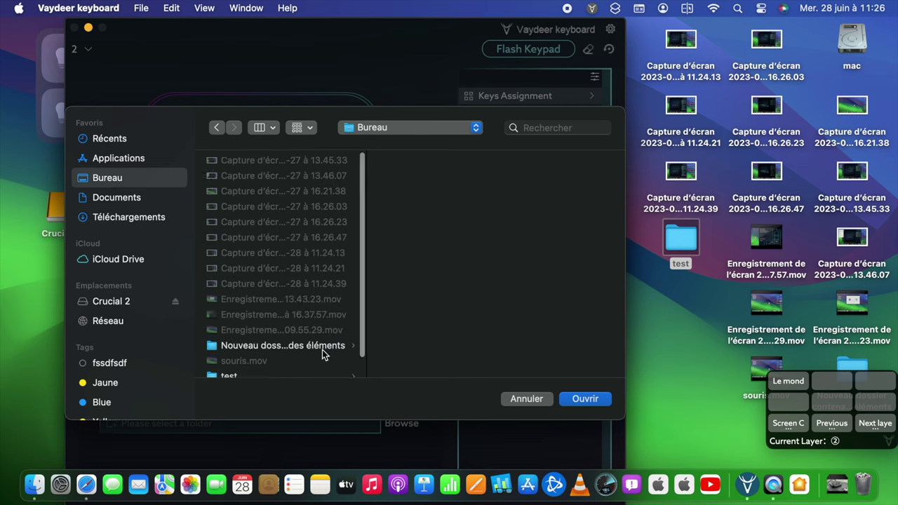
{"action": "left_click", "coordinate": [245, 372]}
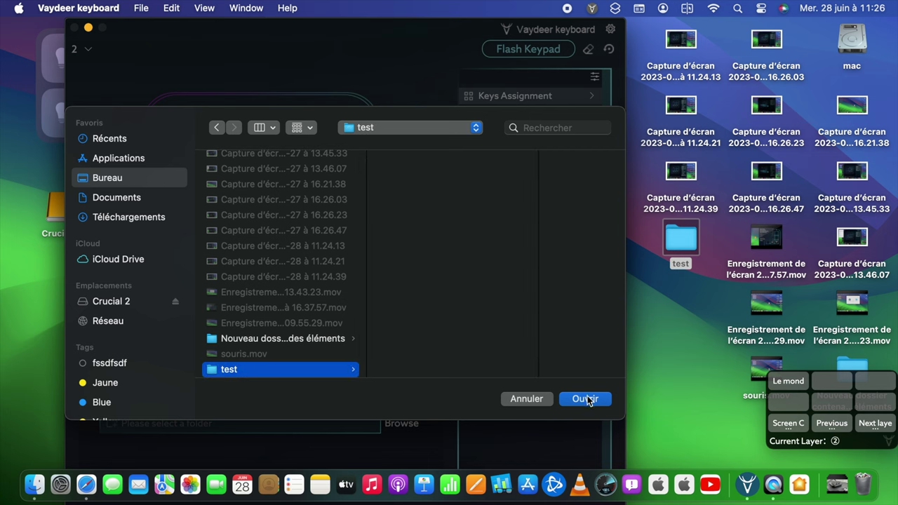
{"action": "left_click", "coordinate": [586, 398]}
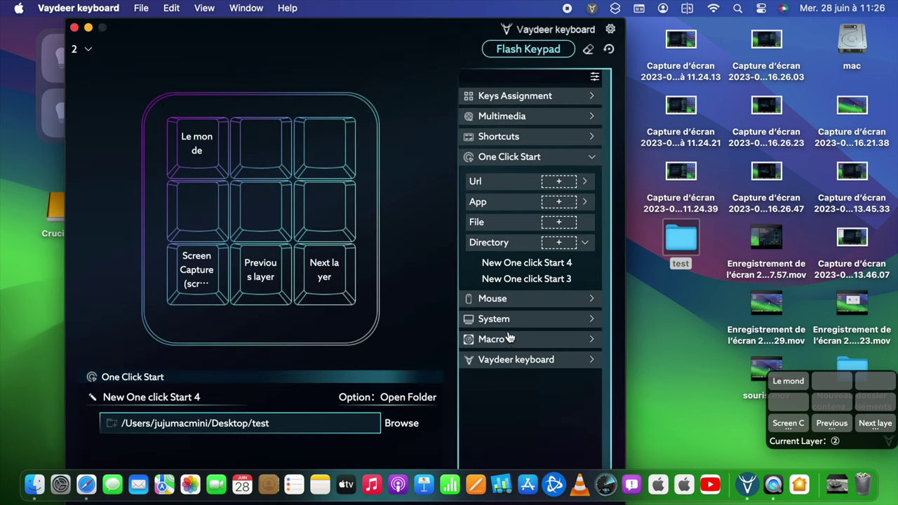
Assign 'New One click Start 4' to the centre key and flash the layout to the keypad.
{"action": "left_click_drag", "start_coordinate": [491, 266], "coordinate": [239, 203]}
{"action": "left_click", "coordinate": [512, 56]}
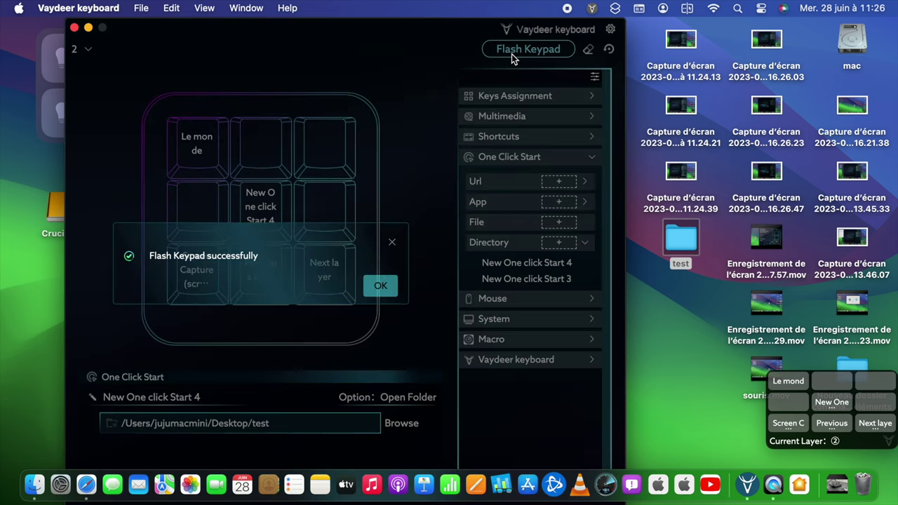
{"action": "left_click", "coordinate": [372, 287]}
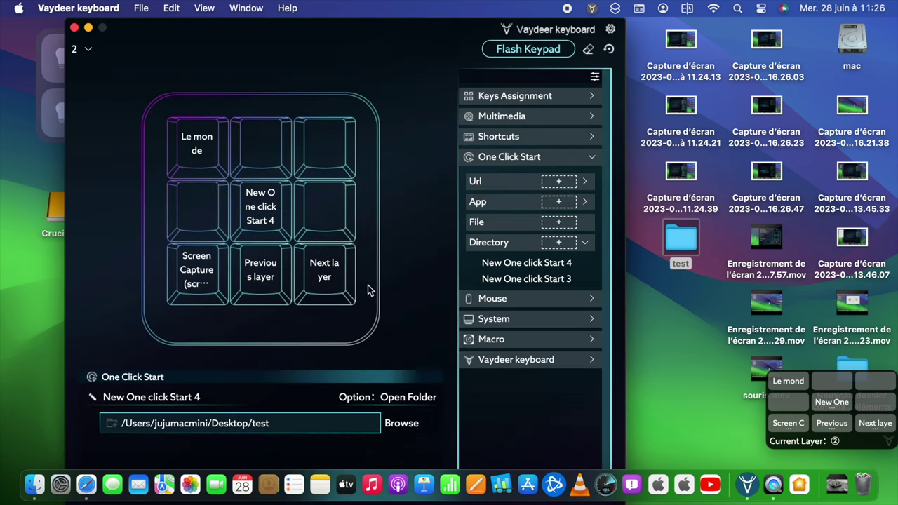